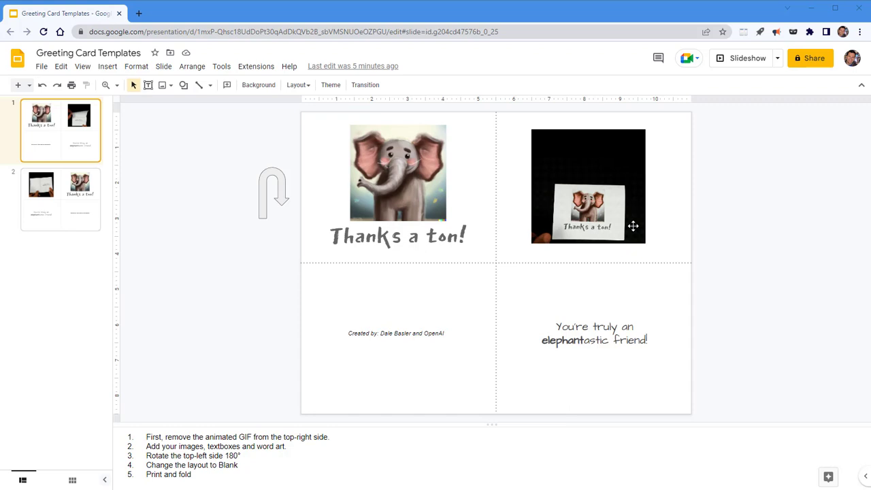
Step: Delete the animated GIF from the top-right quadrant of the first slide
click(42, 220)
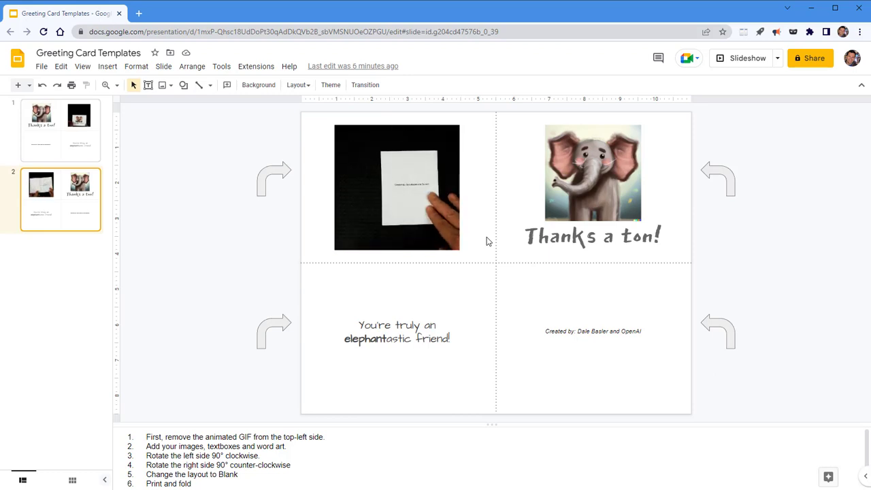
click(73, 154)
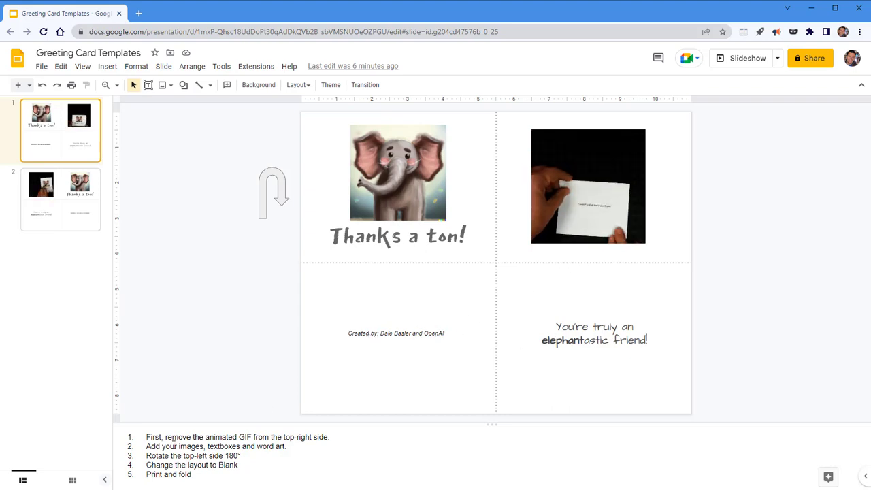
click(624, 210)
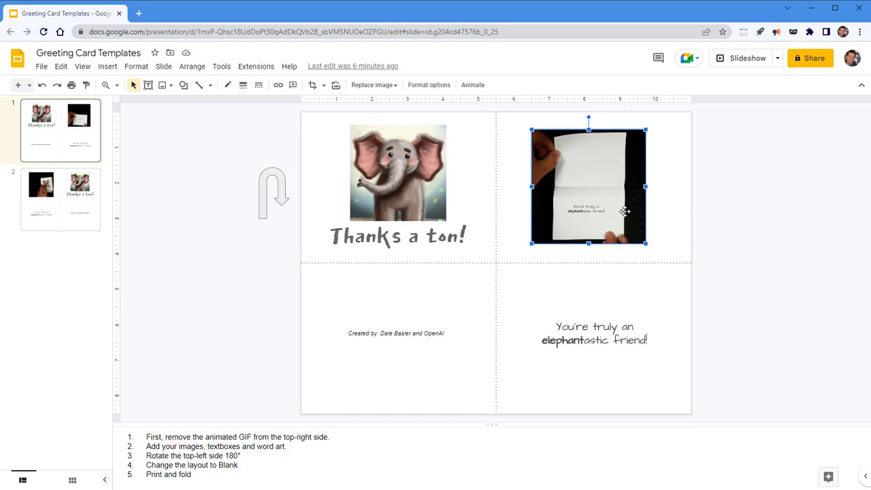
key(Delete)
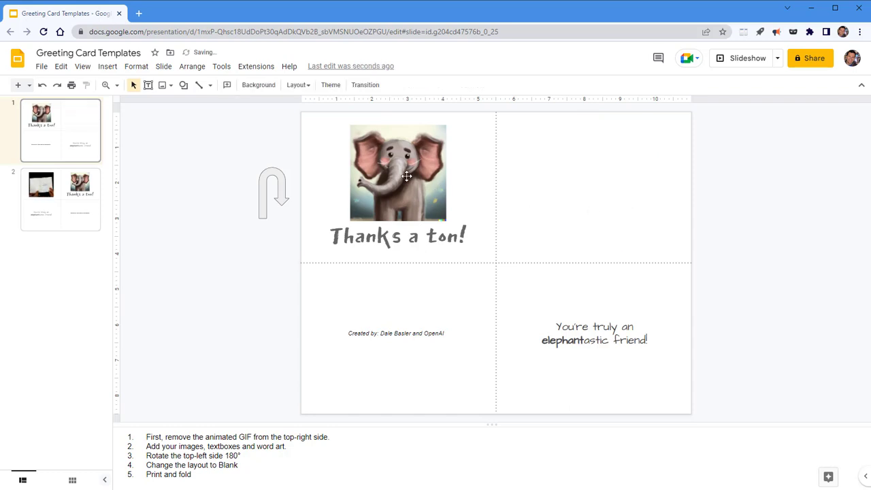
Step: Rotate the first slide's elephant picture and 'Thanks a ton!' word art together by 180° and nudge them slightly down
click(441, 192)
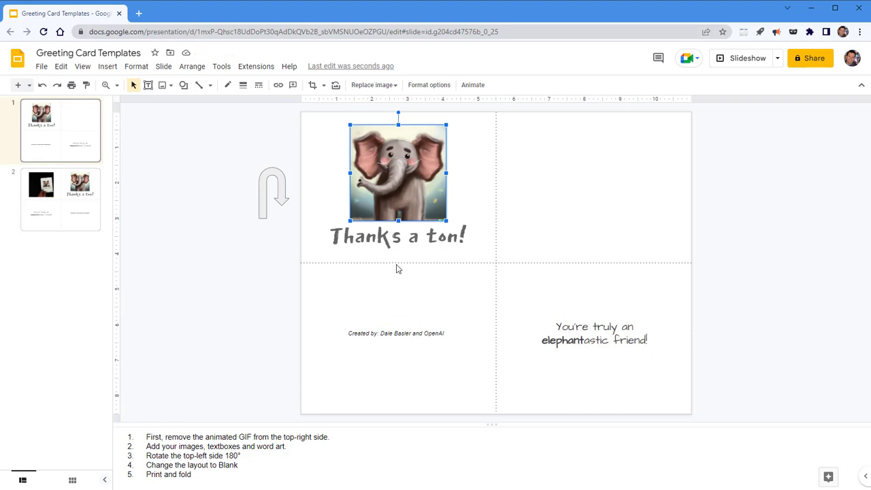
click(362, 240)
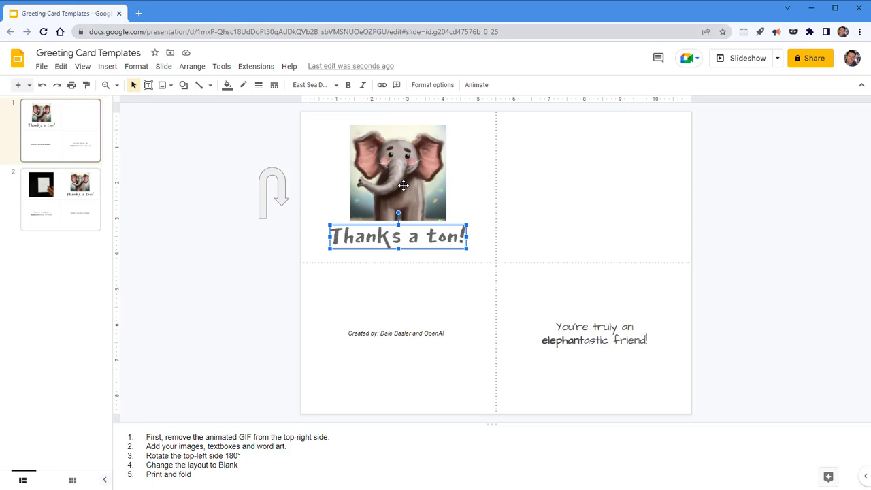
shift+click(403, 185)
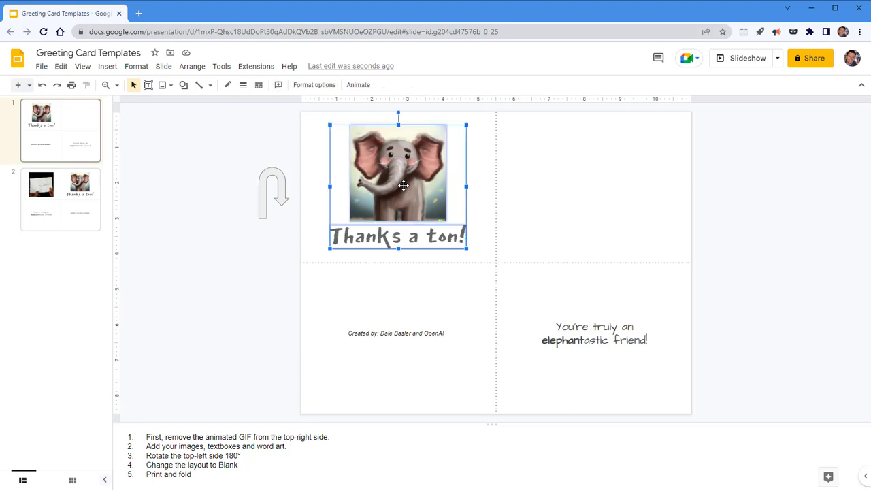
click(193, 68)
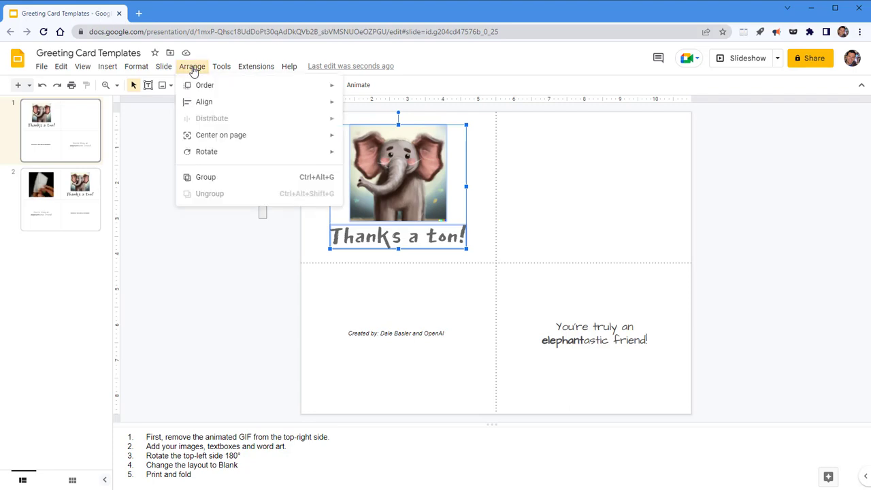
mouse_move(221, 160)
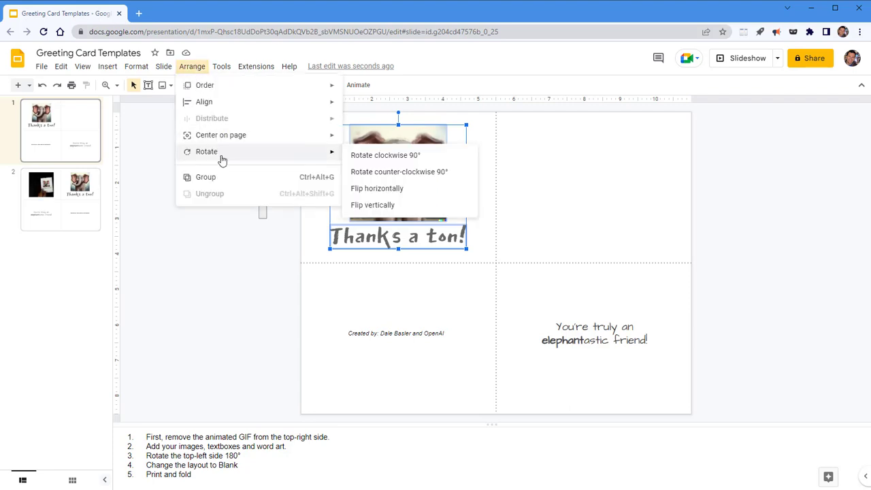
click(402, 158)
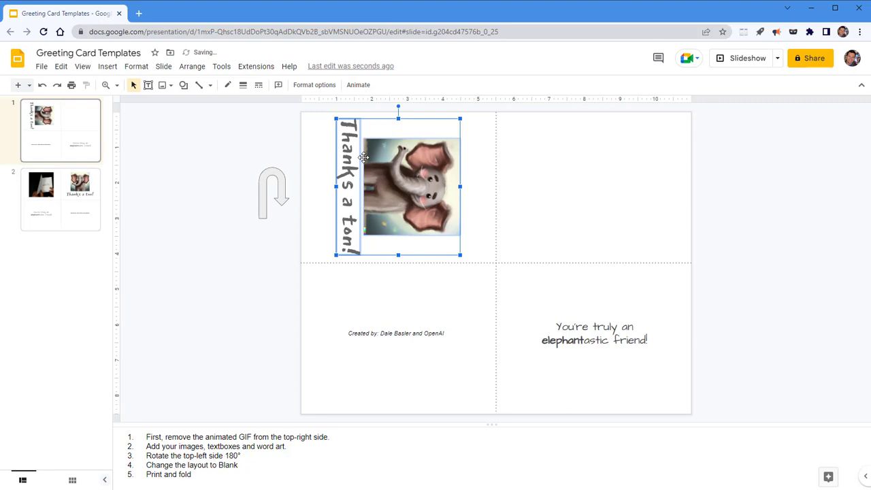
click(188, 70)
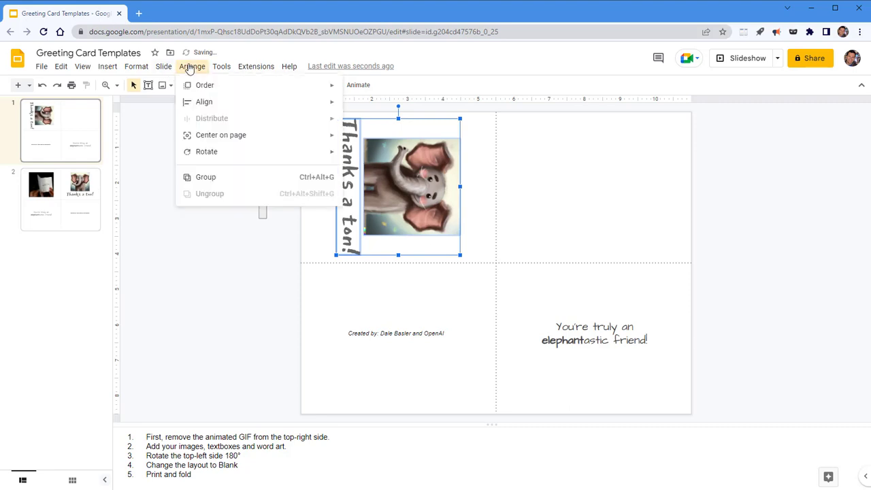
mouse_move(210, 151)
click(375, 157)
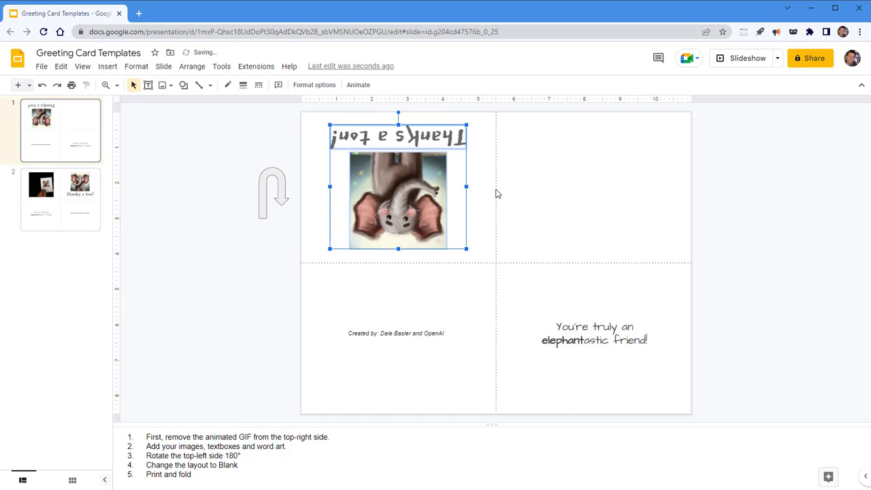
key(Down)
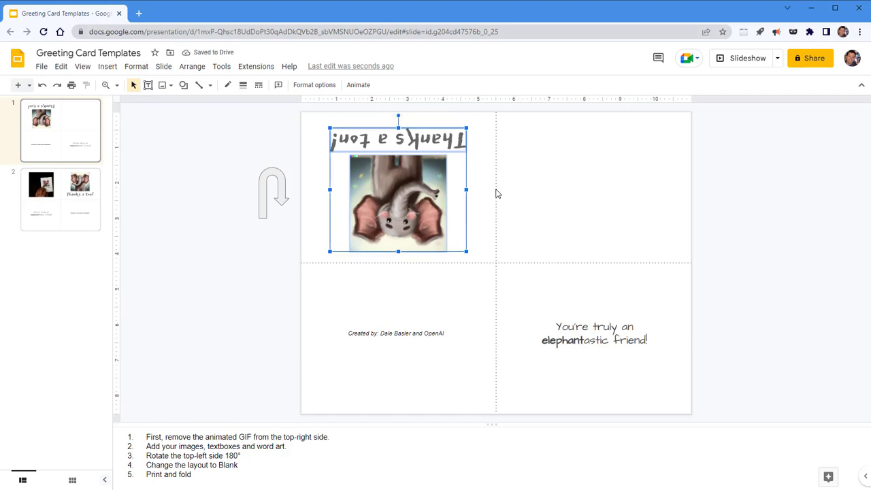
key(Up)
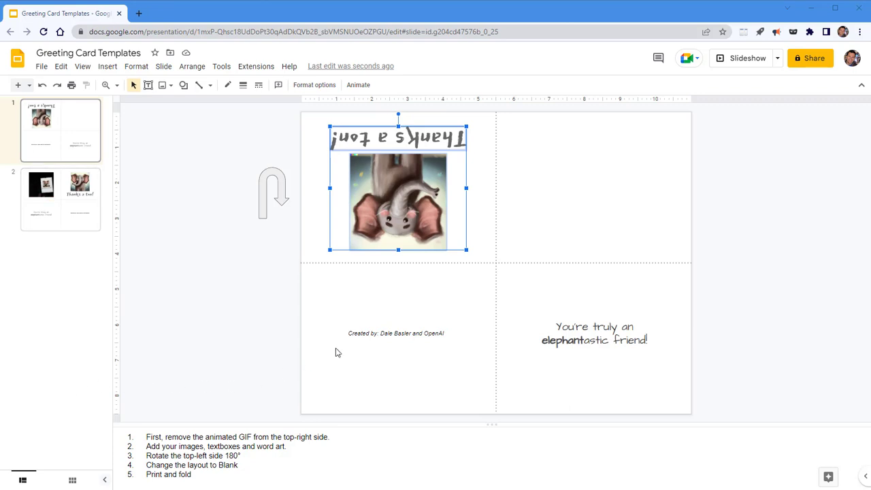
Step: Change the first slide's layout to Blank
click(438, 308)
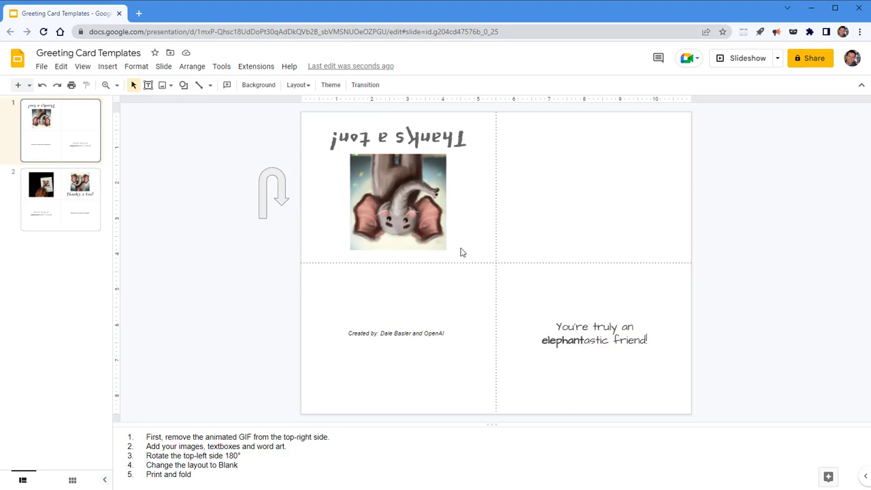
click(299, 86)
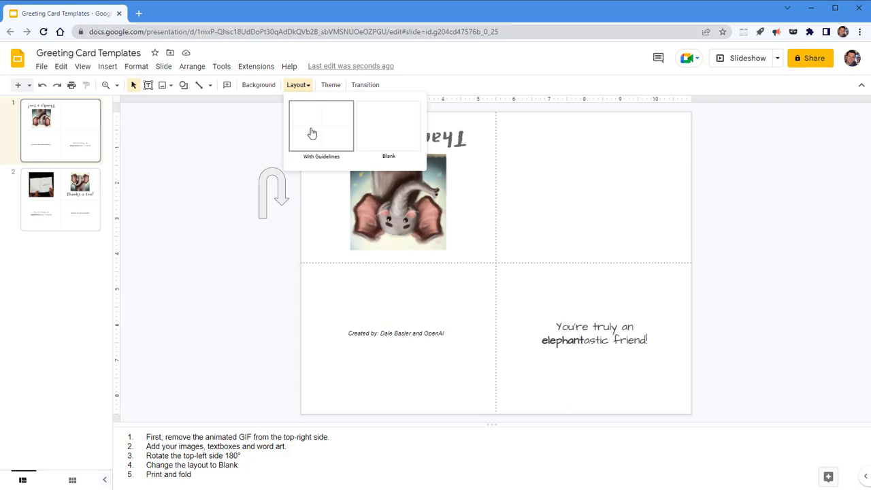
click(385, 131)
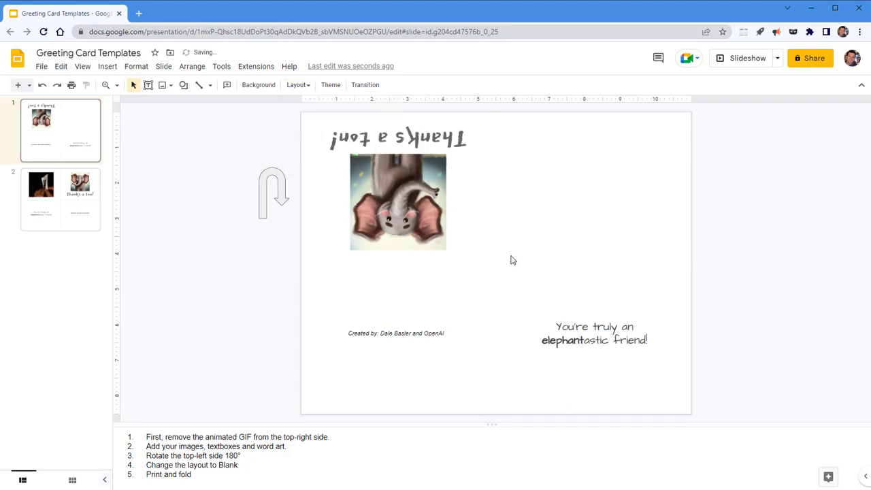
Step: Set up printing for page 1 only using a custom page range, and cancel without printing
click(71, 85)
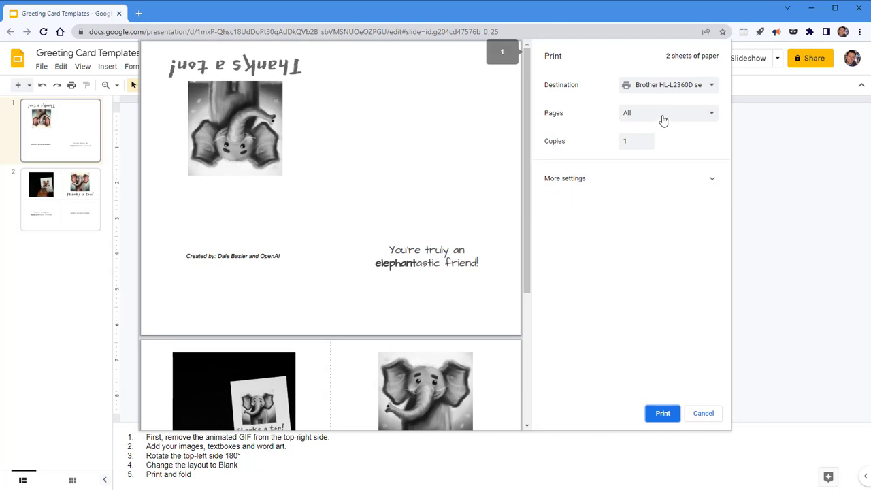
click(664, 120)
click(660, 156)
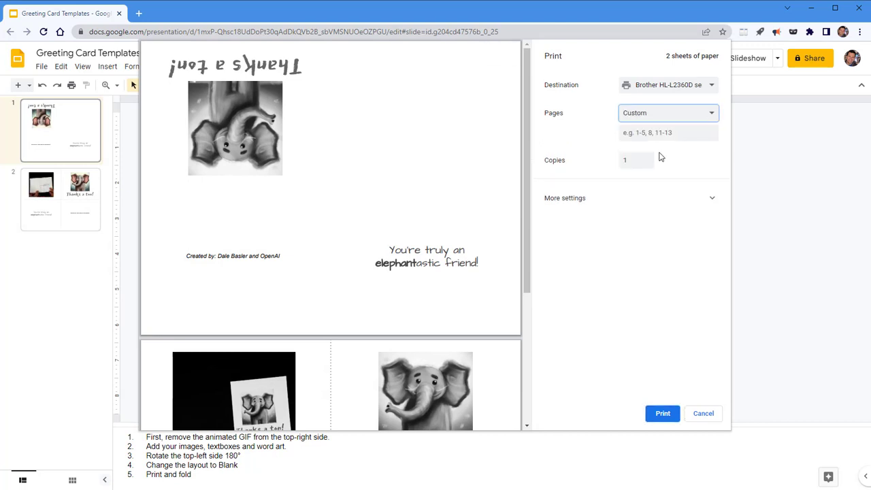
text(1)
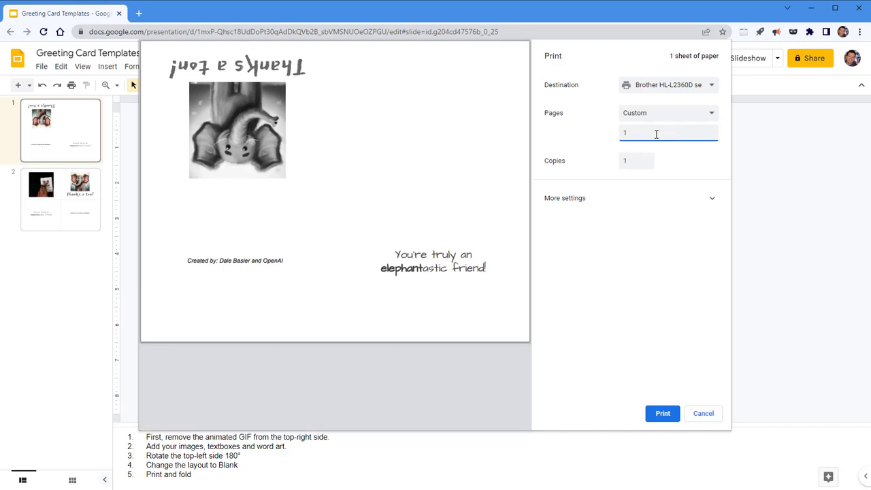
click(704, 413)
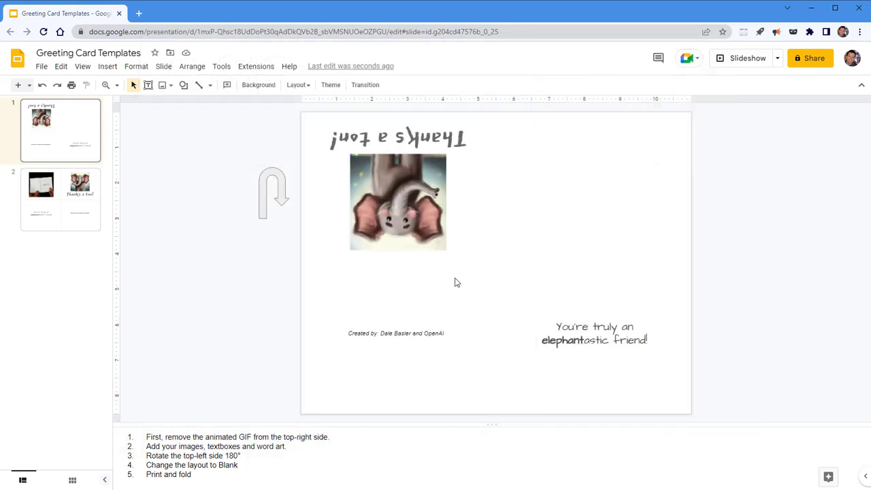
Step: Delete the animated GIF from the top-left quadrant of the second slide
click(59, 212)
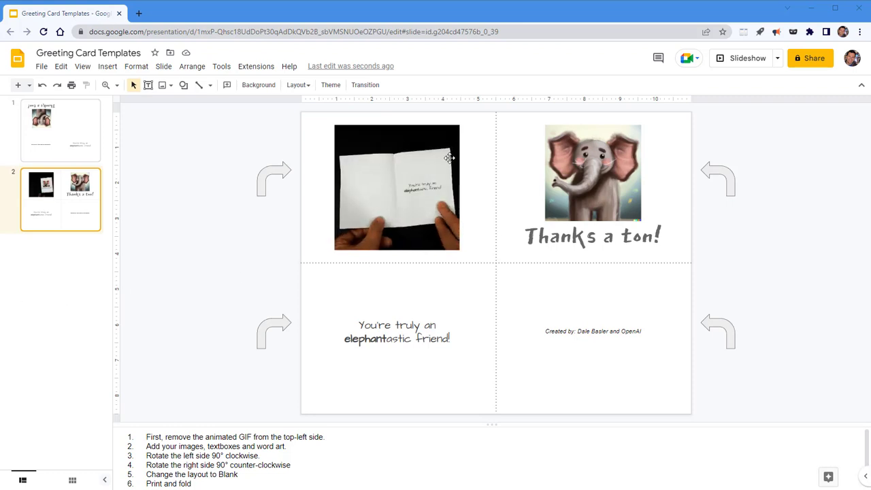
click(428, 170)
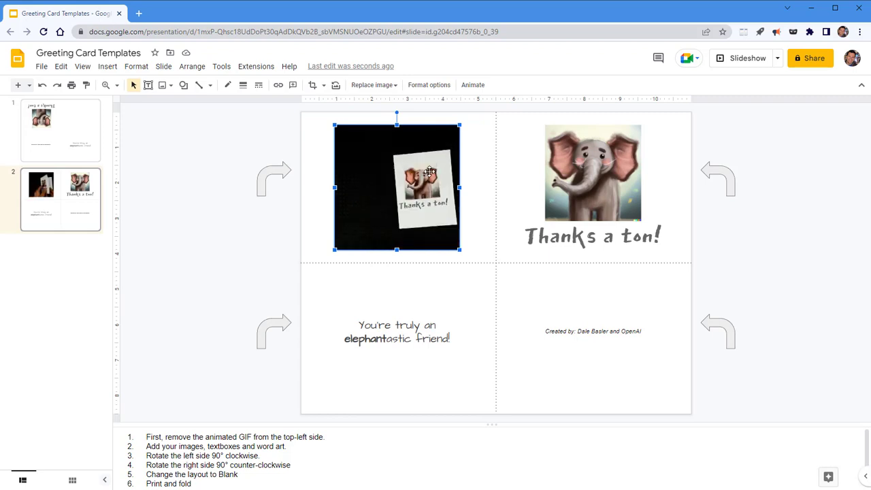
key(Delete)
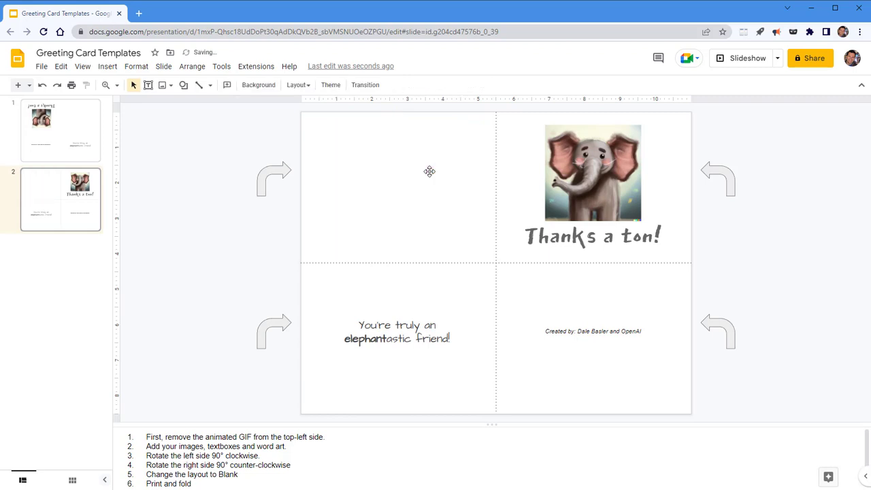
click(617, 167)
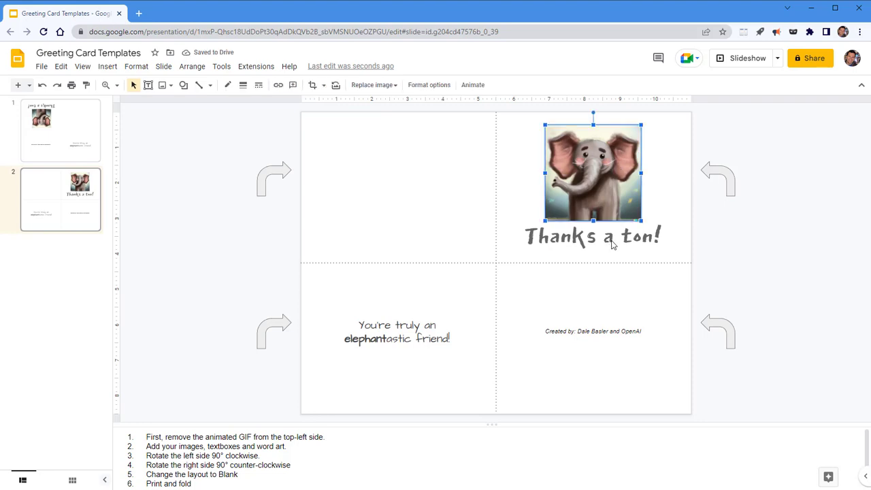
shift+click(614, 241)
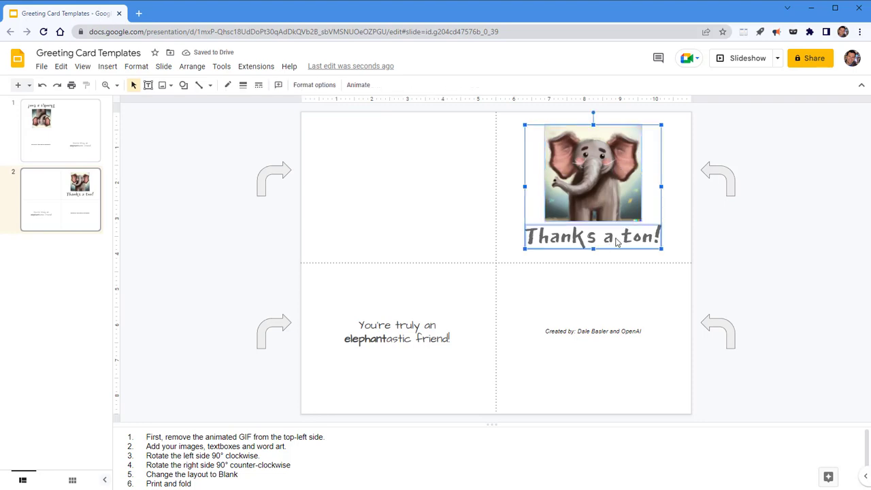
shift+click(605, 333)
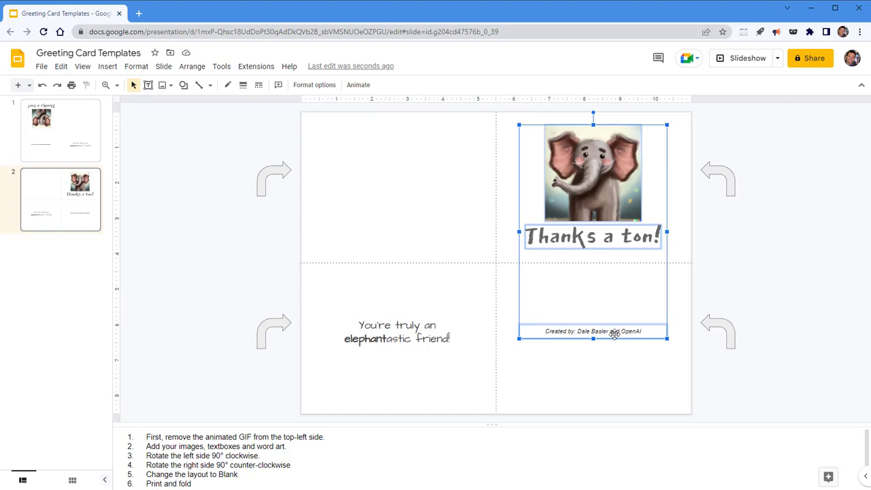
click(699, 246)
Step: Rotate the second slide's elephant picture and 'Thanks a ton!' word art together 90° counter-clockwise
click(584, 201)
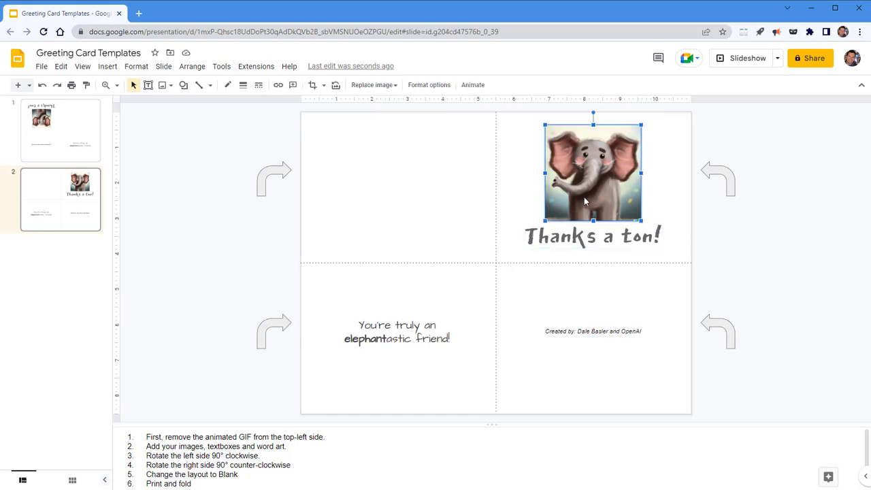
shift+click(596, 241)
drag(594, 240, 590, 233)
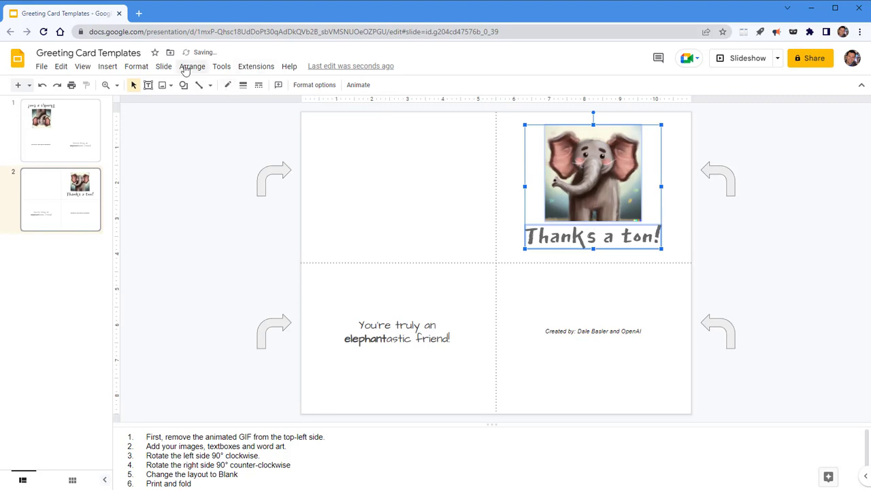
mouse_move(234, 157)
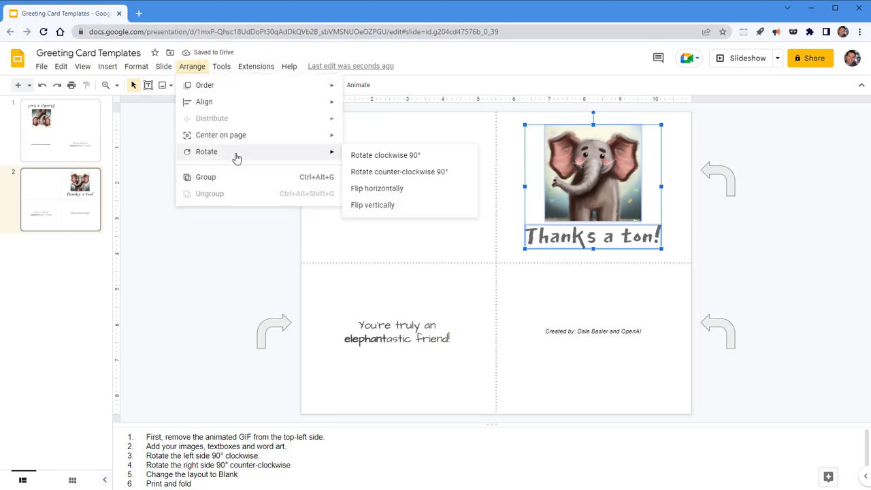
click(397, 172)
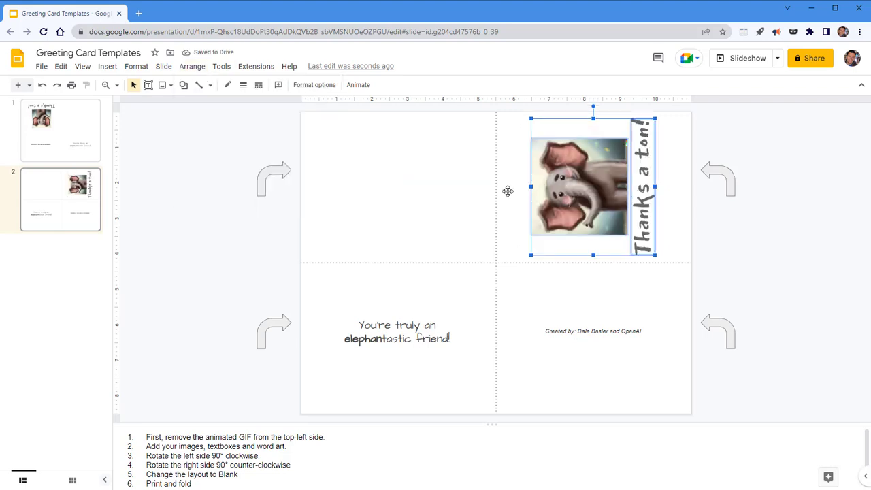
Step: Rotate the 'Created by' credit text box in the second slide's bottom-right quadrant 90° counter-clockwise
click(607, 332)
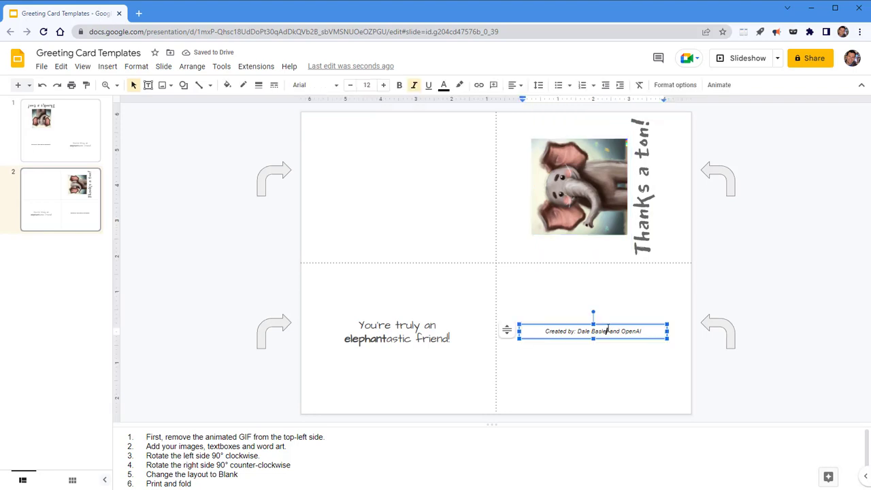
click(194, 67)
mouse_move(231, 145)
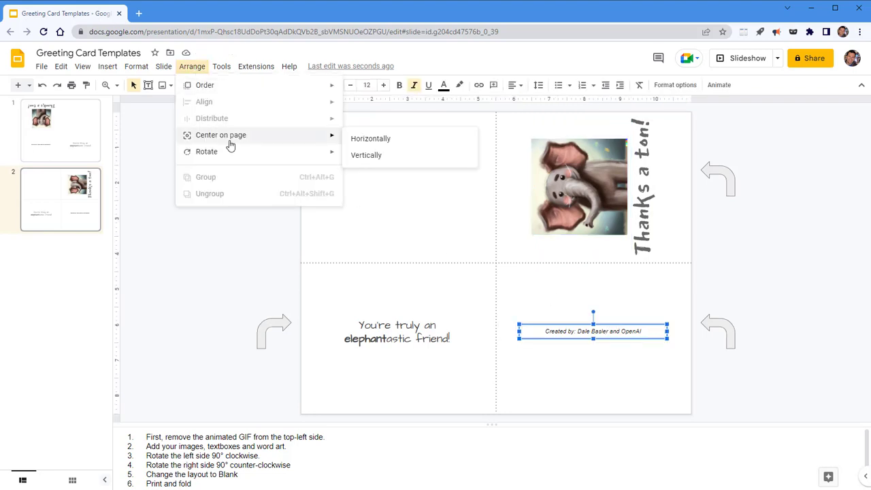
click(388, 172)
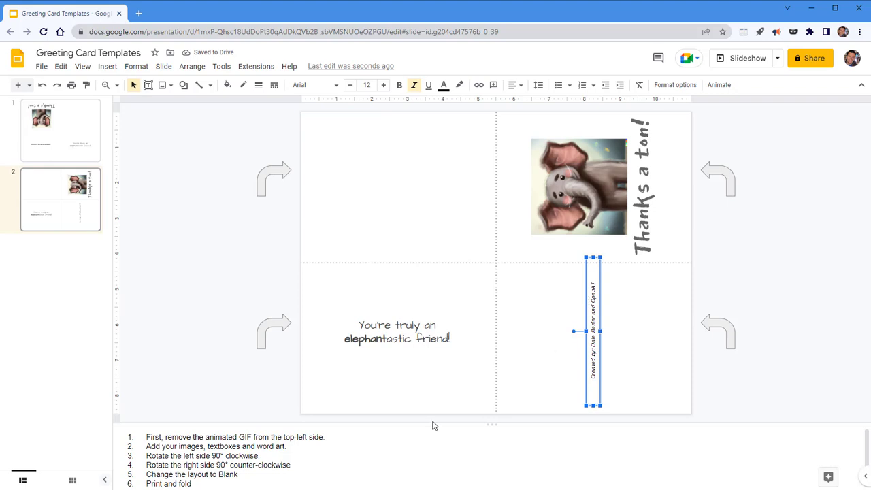
Step: Rotate the "You're truly an elephantastic friend!" text box in the second slide's bottom-left quadrant 90° clockwise
click(389, 331)
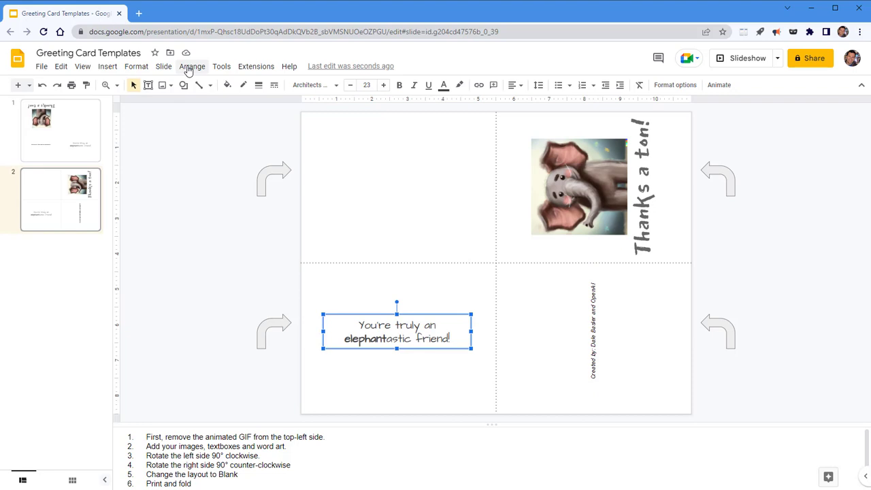
click(189, 68)
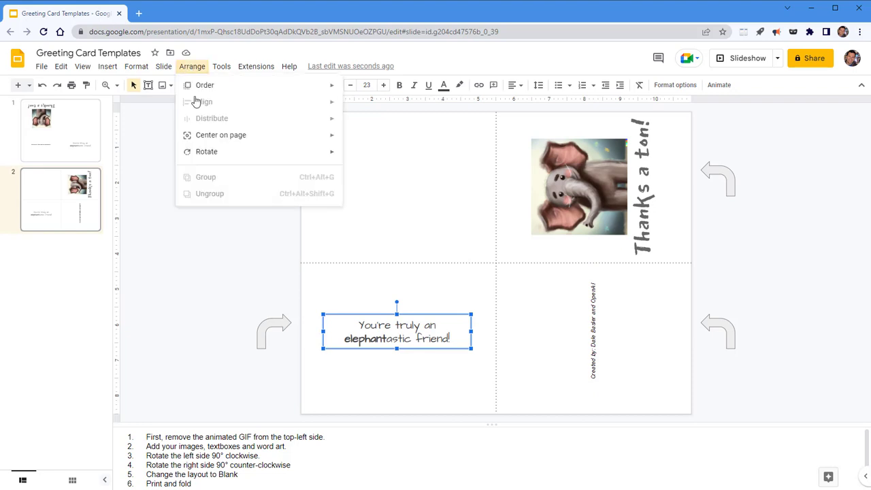
mouse_move(218, 156)
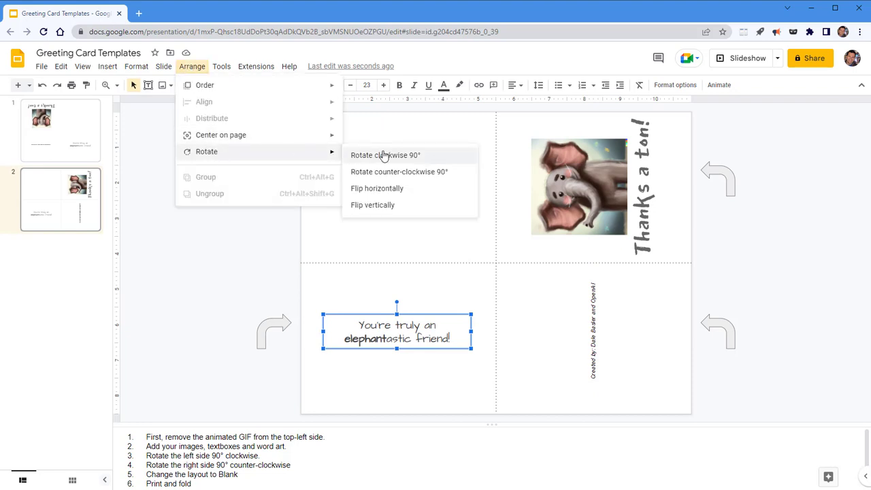
click(384, 155)
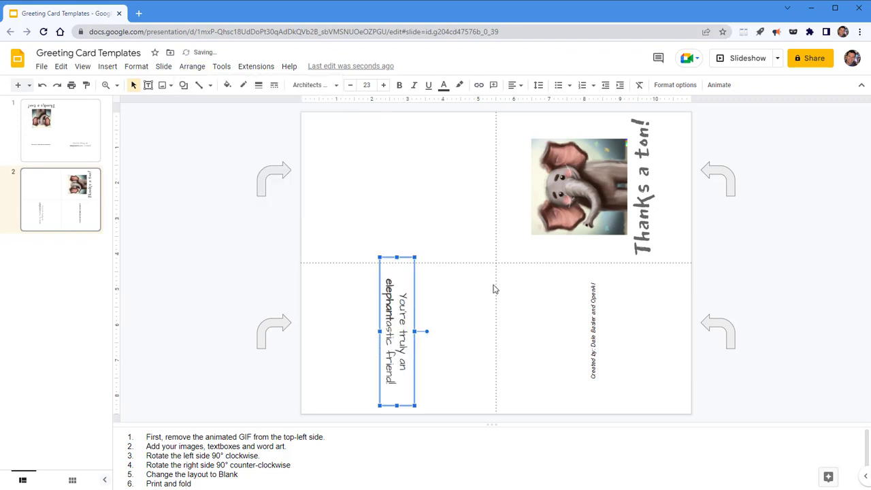
Step: Change the second slide's layout from With Guidelines to Blank
click(369, 169)
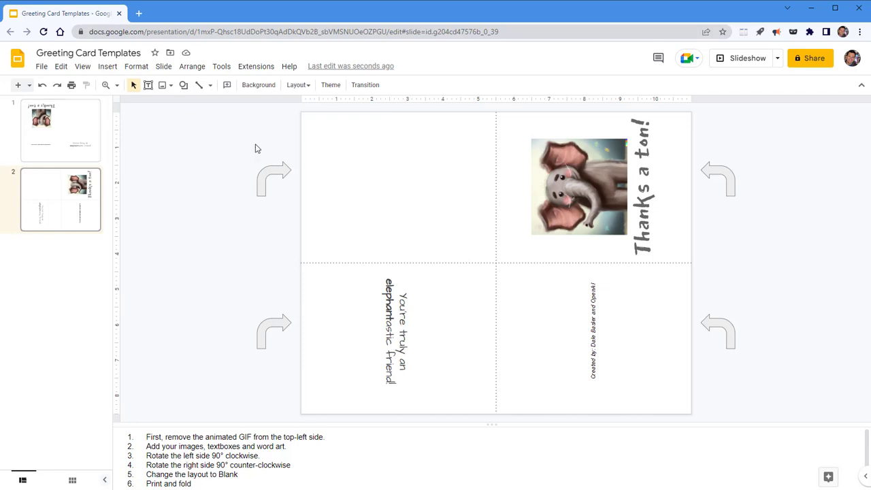
click(297, 85)
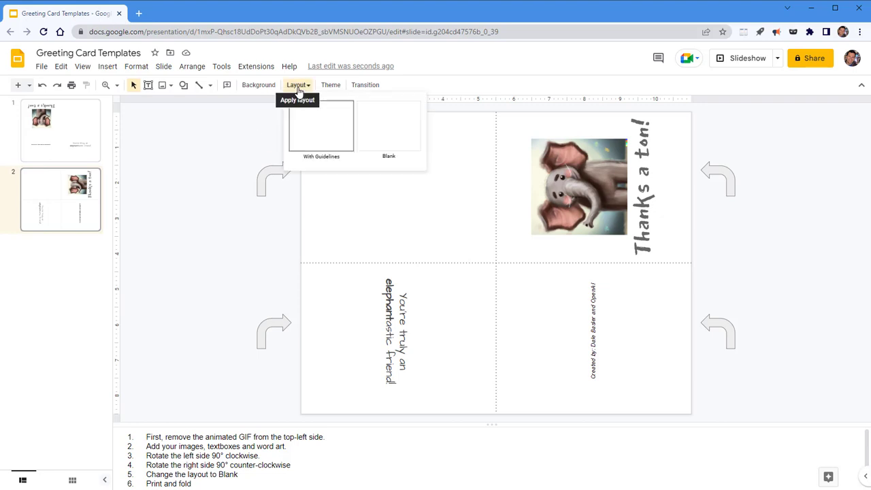
click(383, 121)
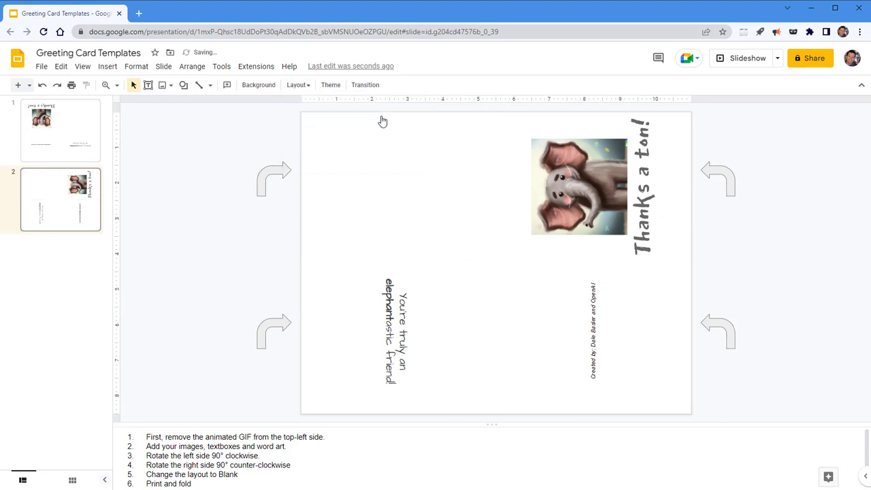
Step: Open the print setup for the presentation and set the pages option to Custom
click(71, 87)
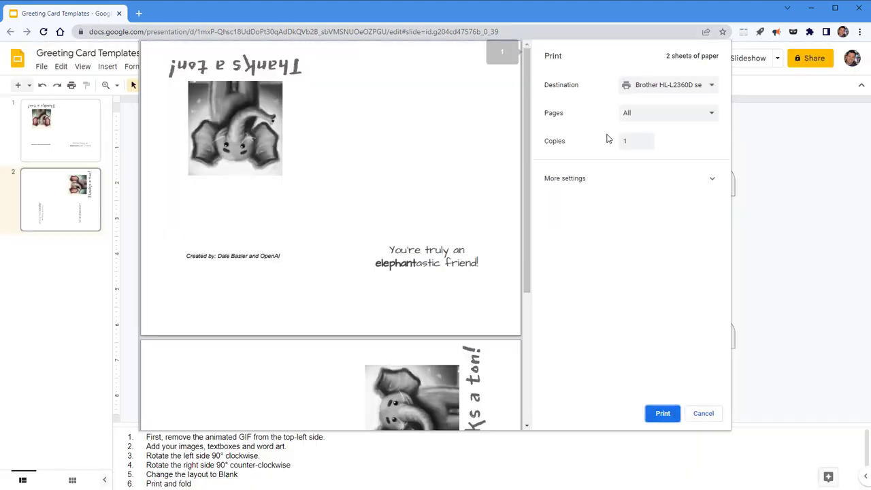
click(648, 115)
click(651, 151)
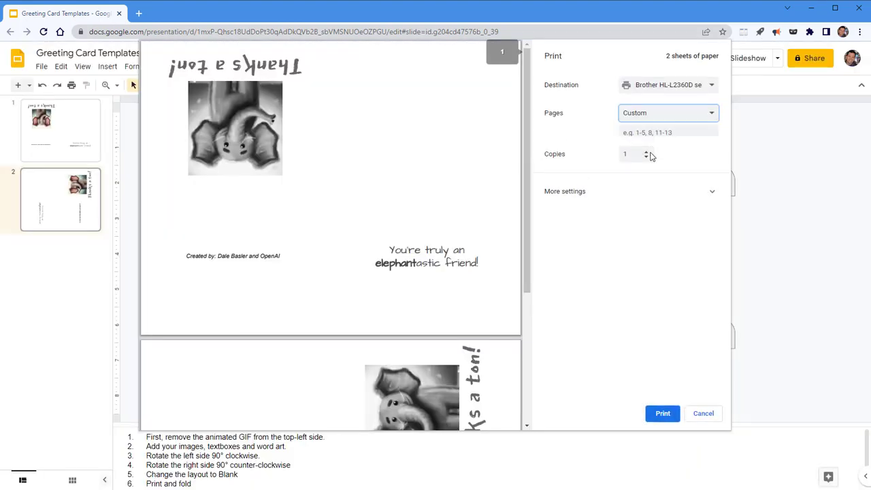